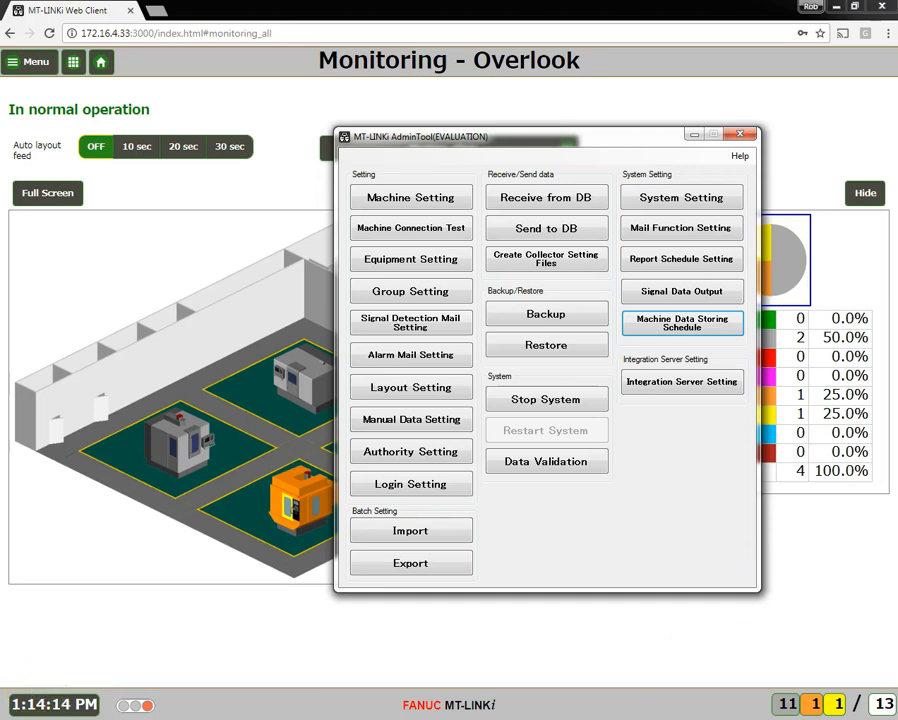
Bring up the BackupManual folder window and examine the text files in the CNCDATA folder of Robodrill_1
left_click_drag(800, 214, 620, 184)
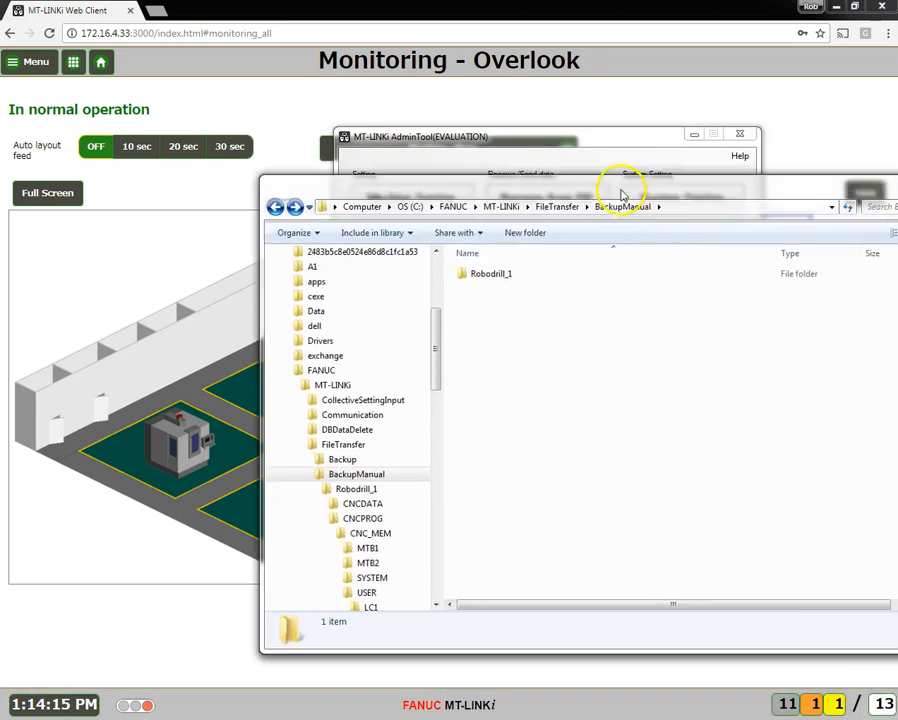
double_click(499, 279)
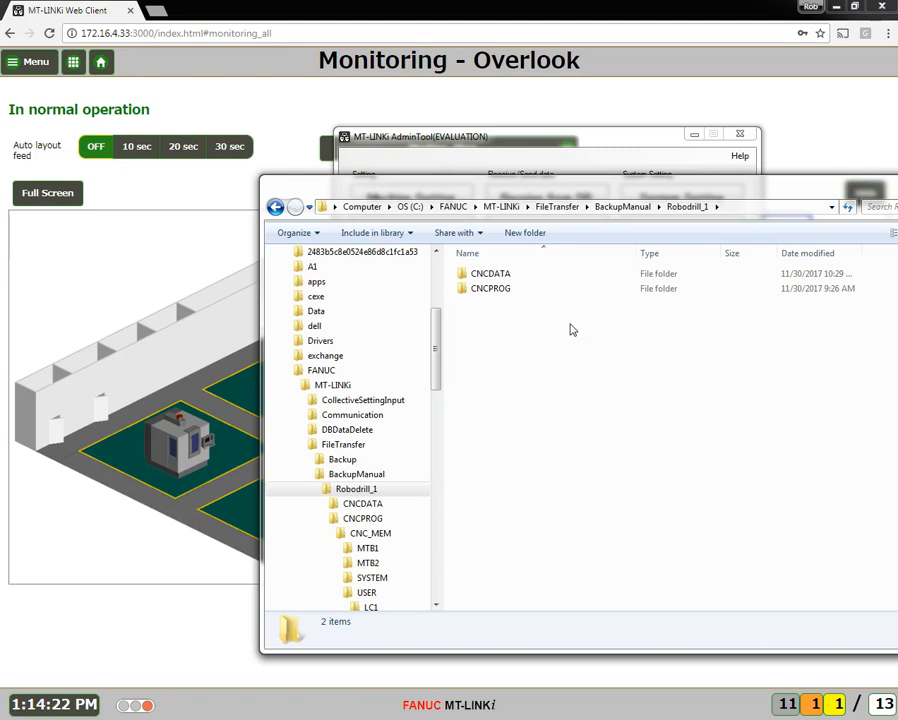
double_click(510, 275)
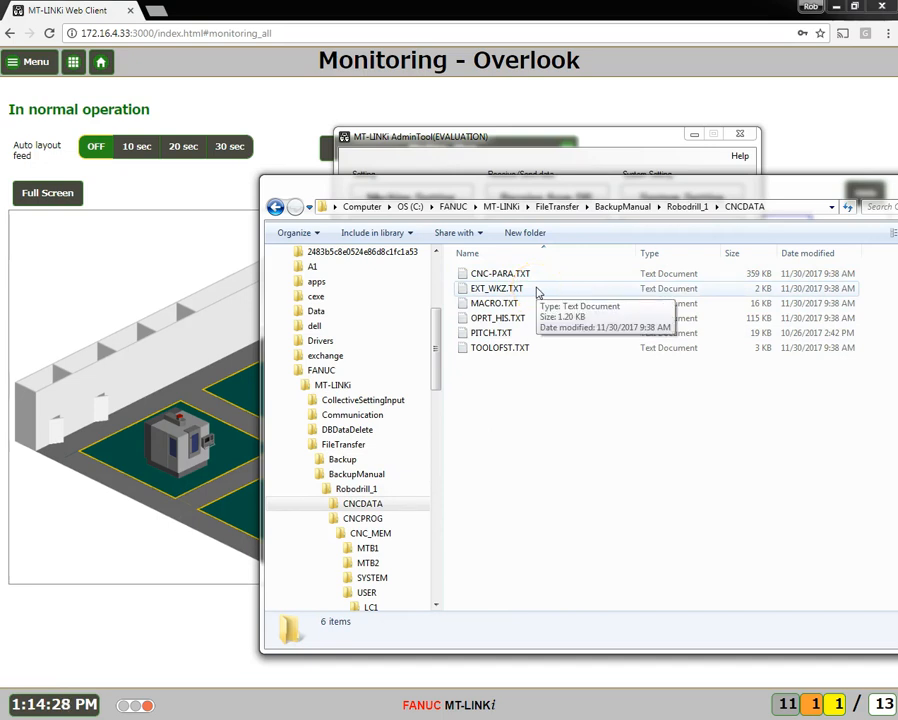
left_click(556, 320)
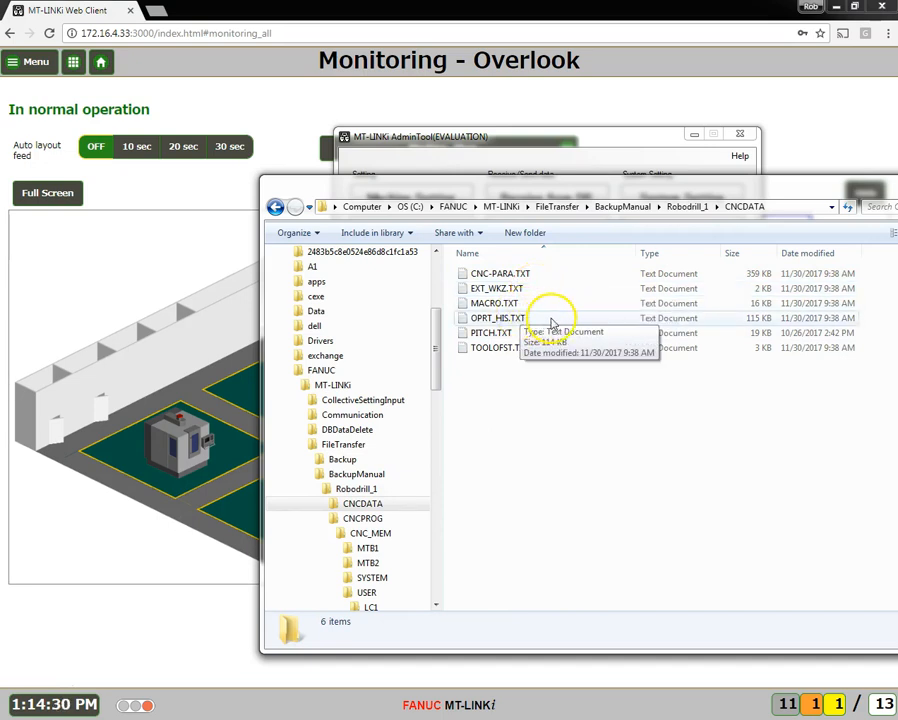
left_click(514, 334)
left_click(534, 350)
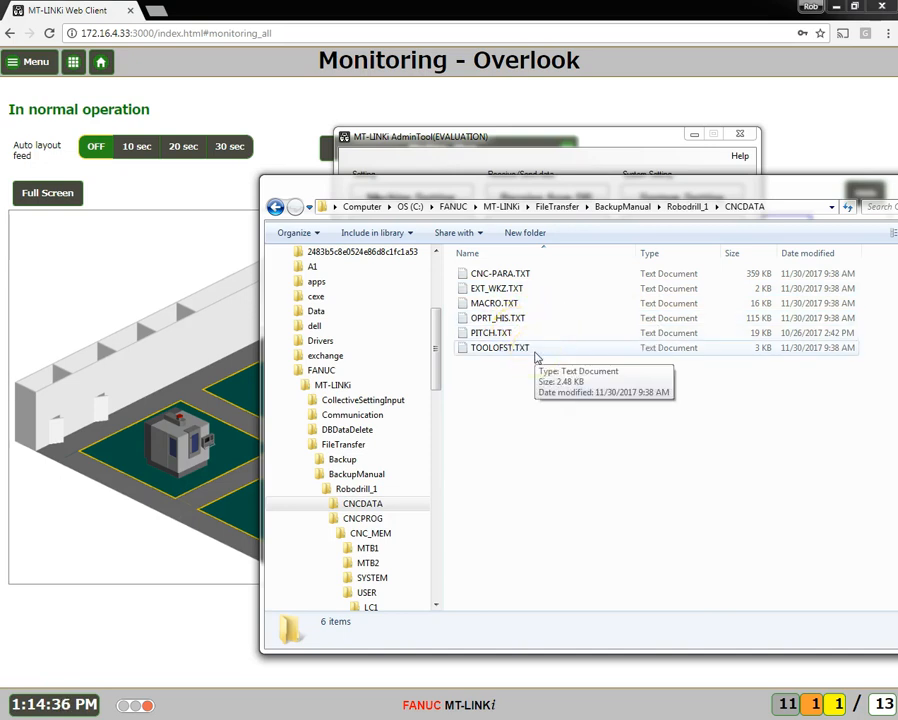
Return to the Robodrill_1 folder and view the program backups in CNCPROG > CNC_MEM
left_click(274, 207)
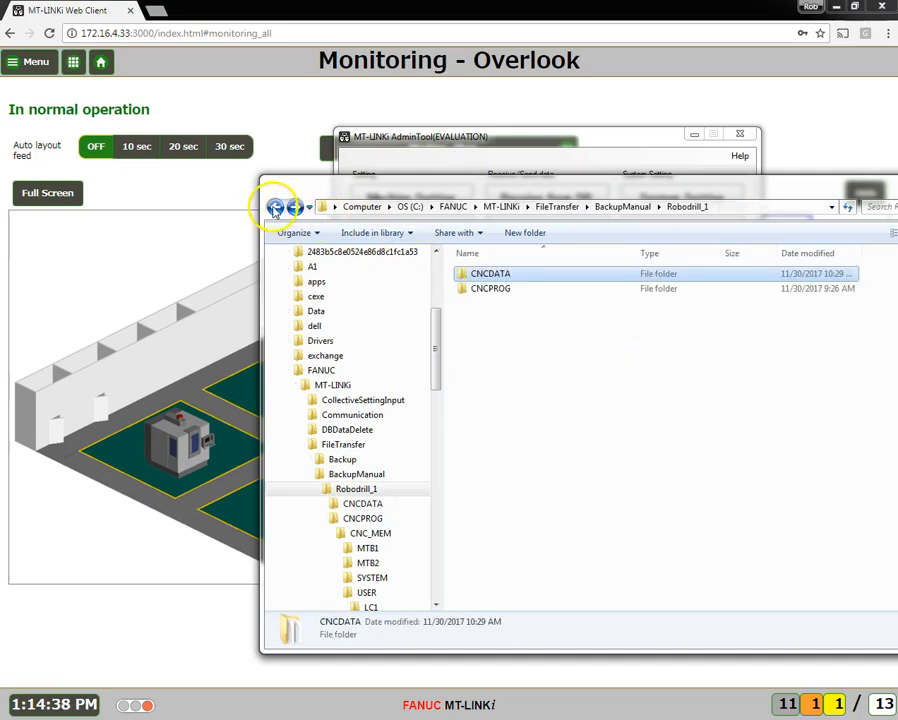
left_click(503, 293)
double_click(503, 290)
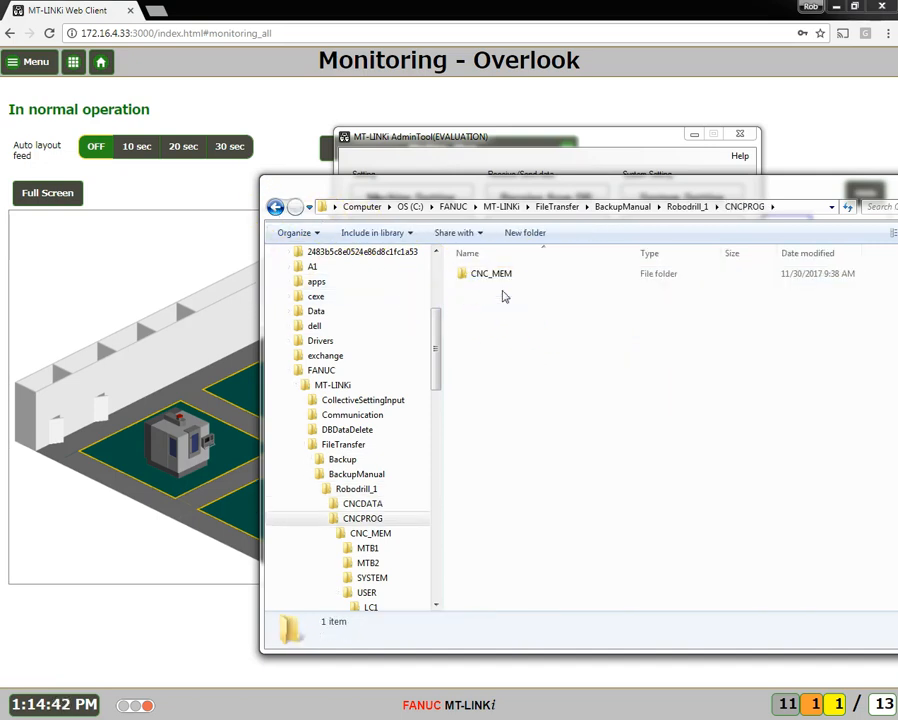
left_click(504, 282)
double_click(504, 280)
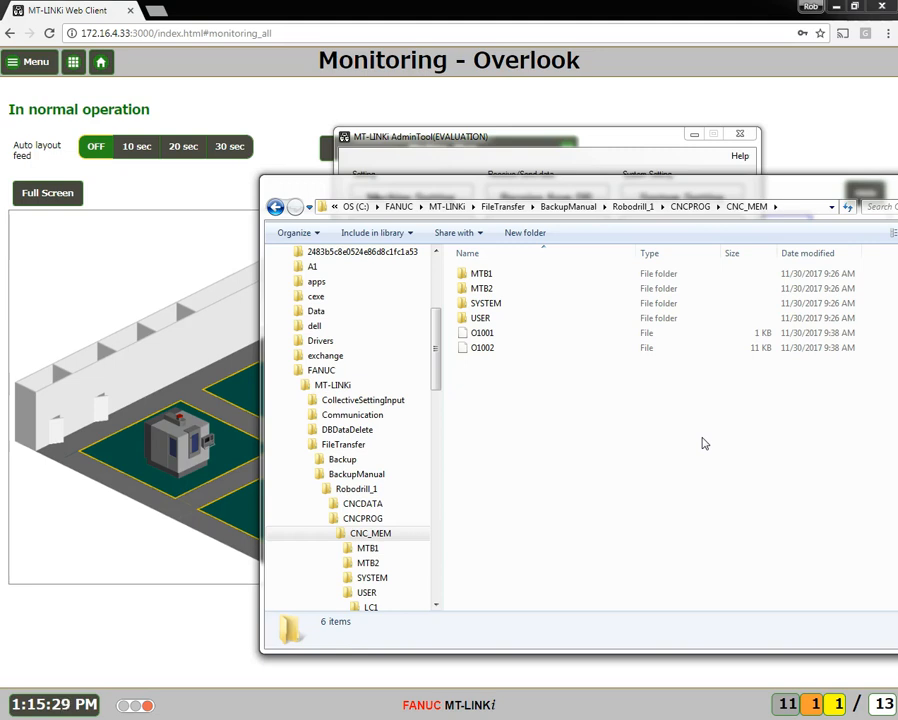
Open the Machine Data Storing Schedule in the MT-LINKi AdminTool and select all equipment units for scheduled output
left_click(648, 162)
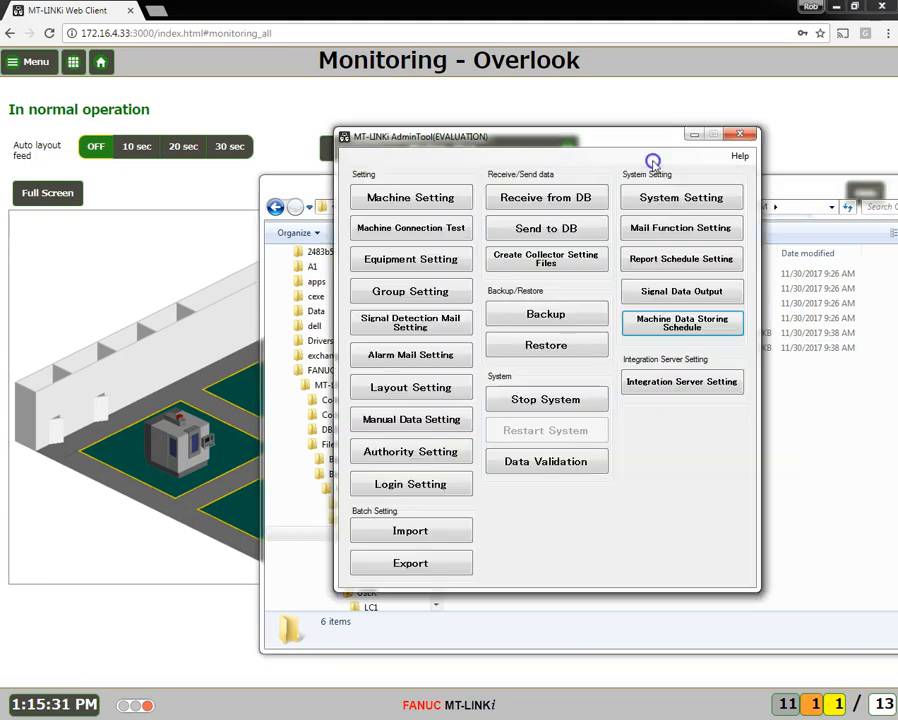
left_click(694, 322)
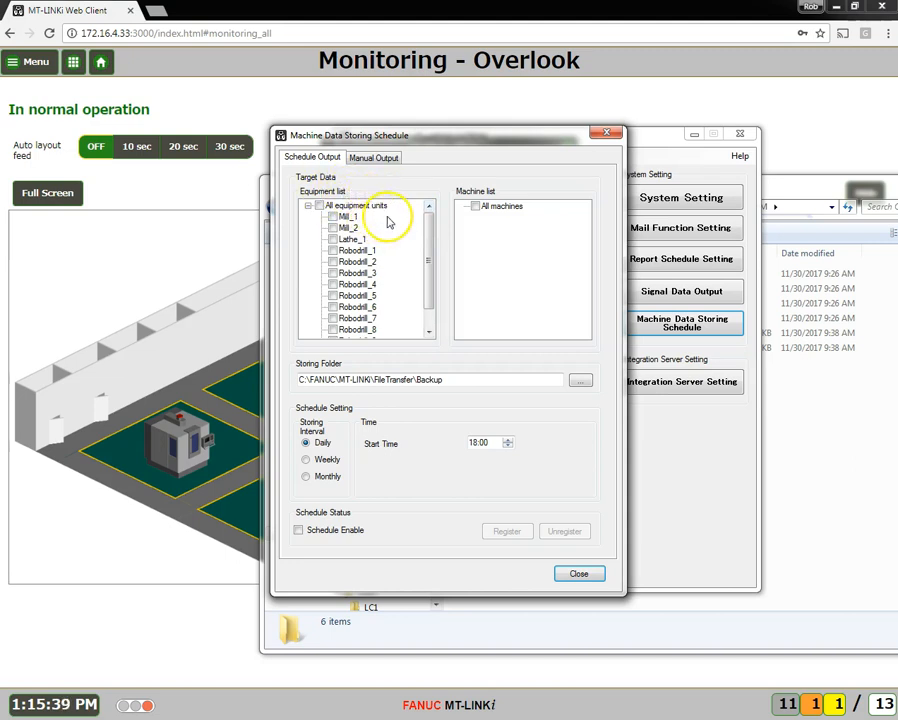
mouse_move(426, 228)
left_mouse_down()
mouse_move(422, 296)
mouse_move(432, 212)
left_mouse_up()
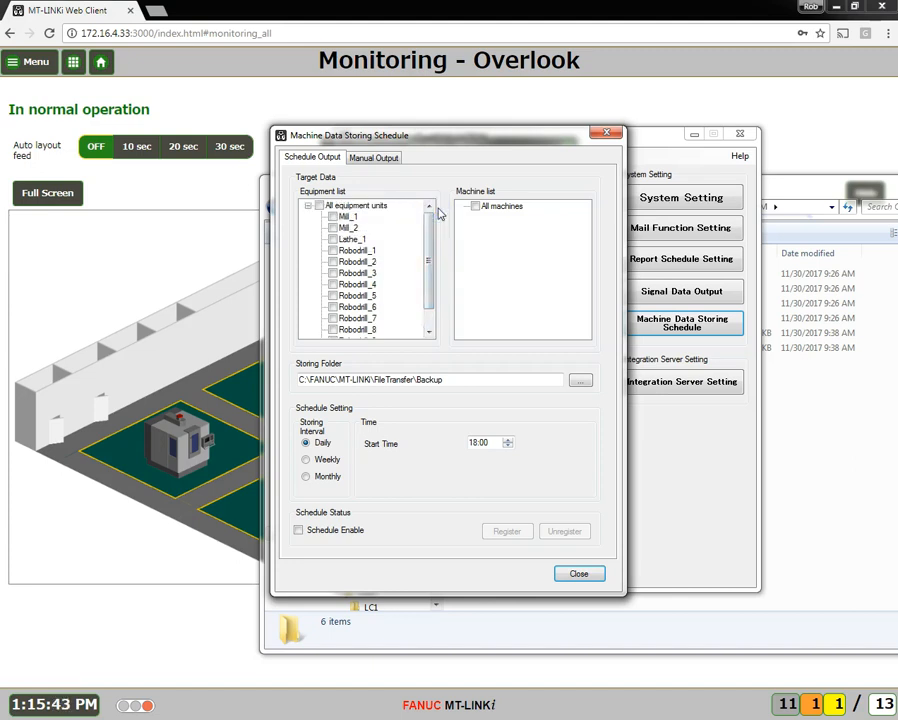
left_click(430, 213)
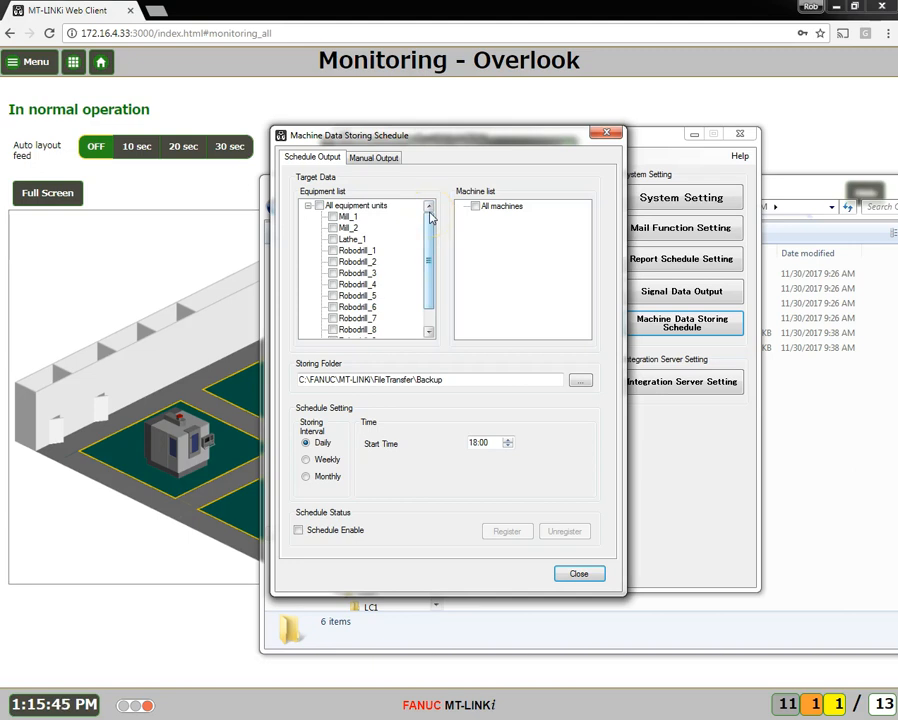
left_click(321, 207)
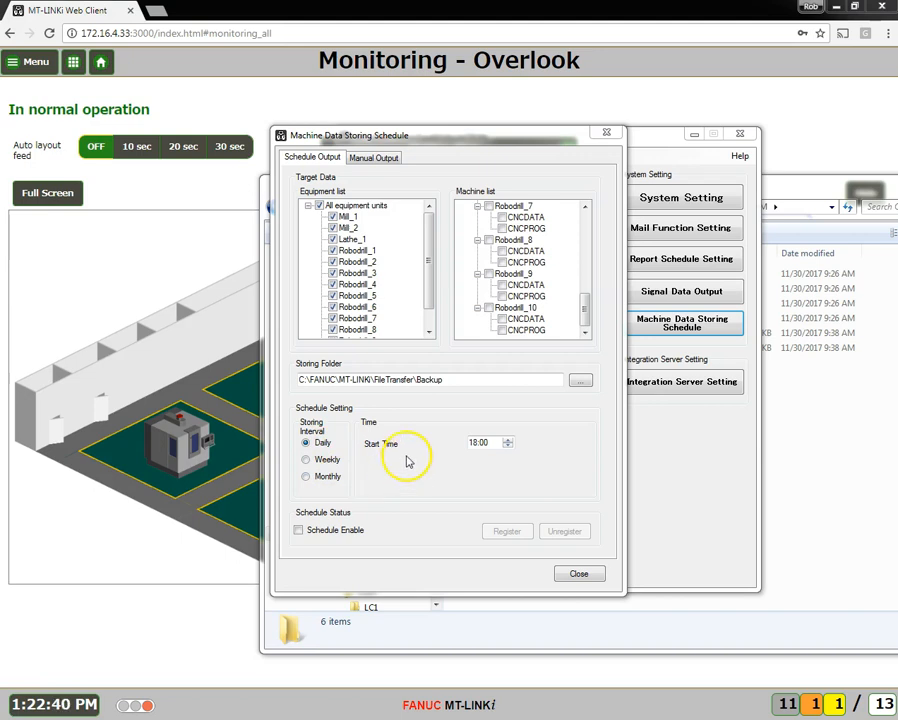
Set the storing interval to weekly, every Sunday, with a start time of 10:00
left_click(306, 459)
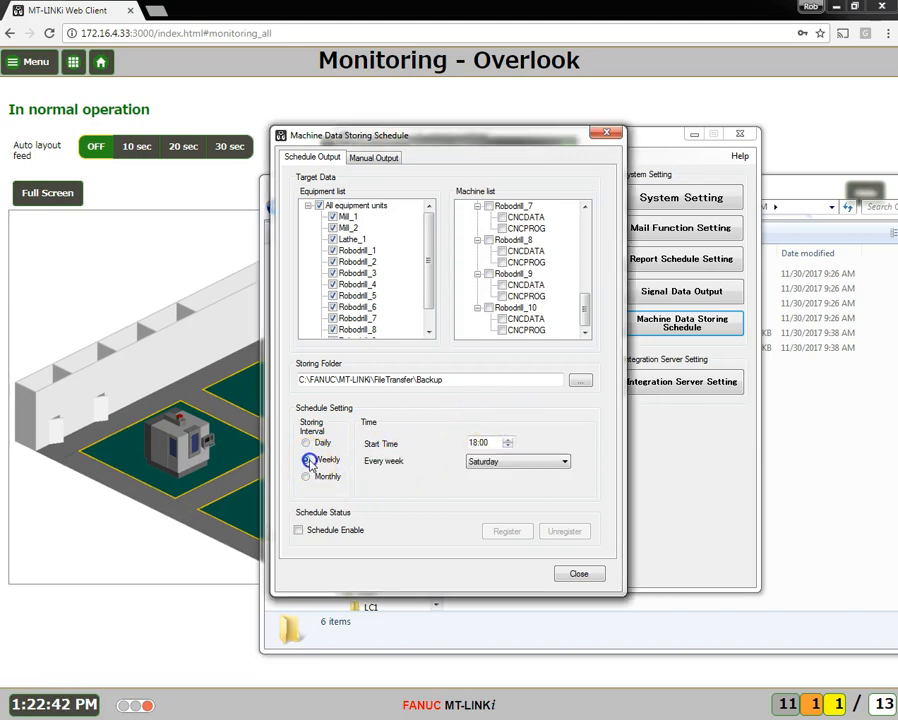
left_click(564, 463)
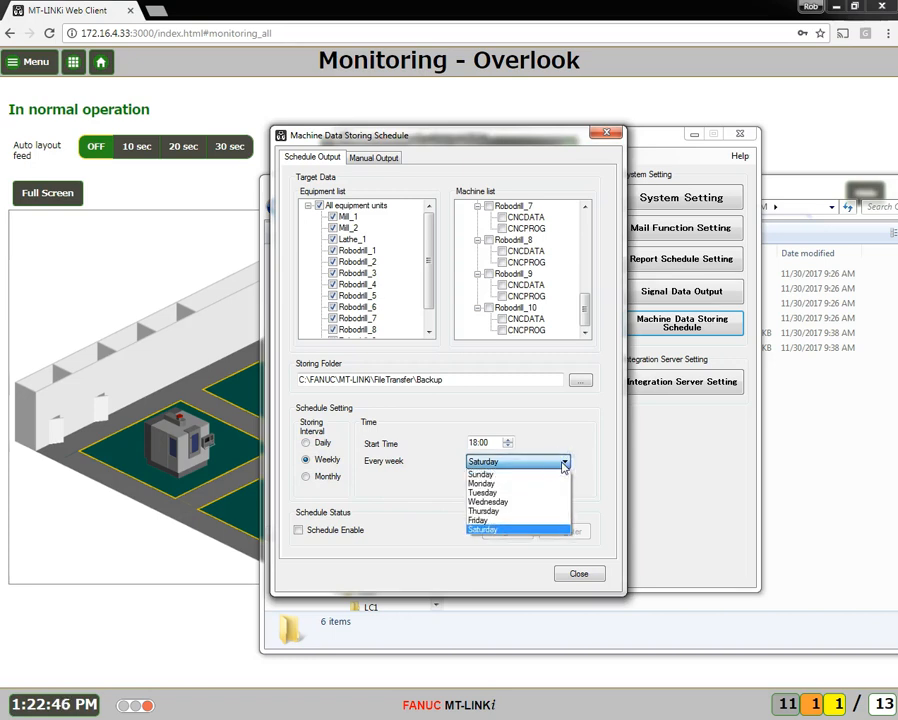
left_click(487, 474)
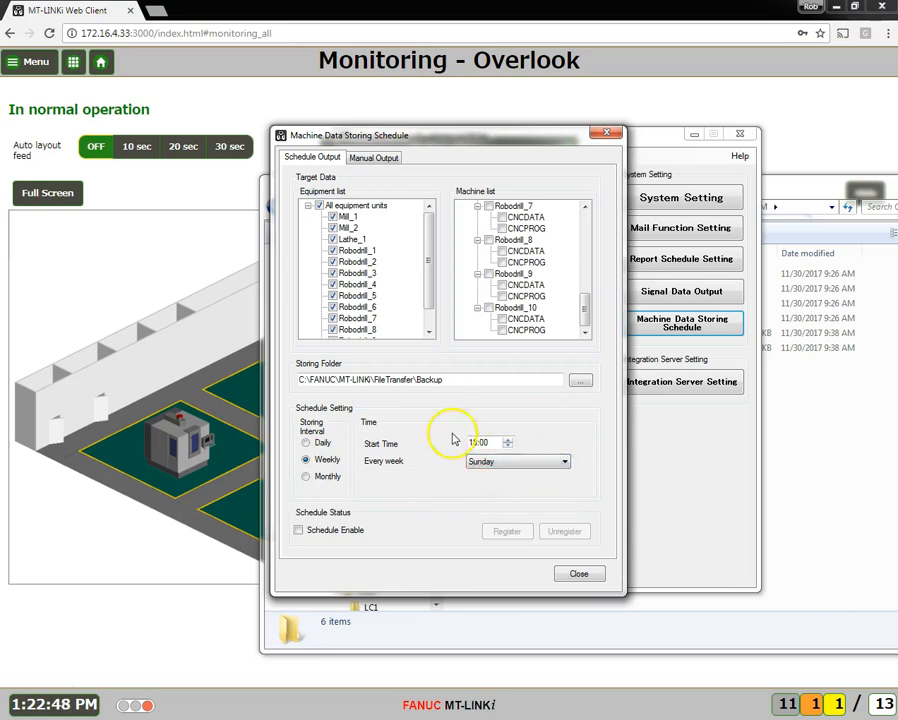
left_click(509, 449)
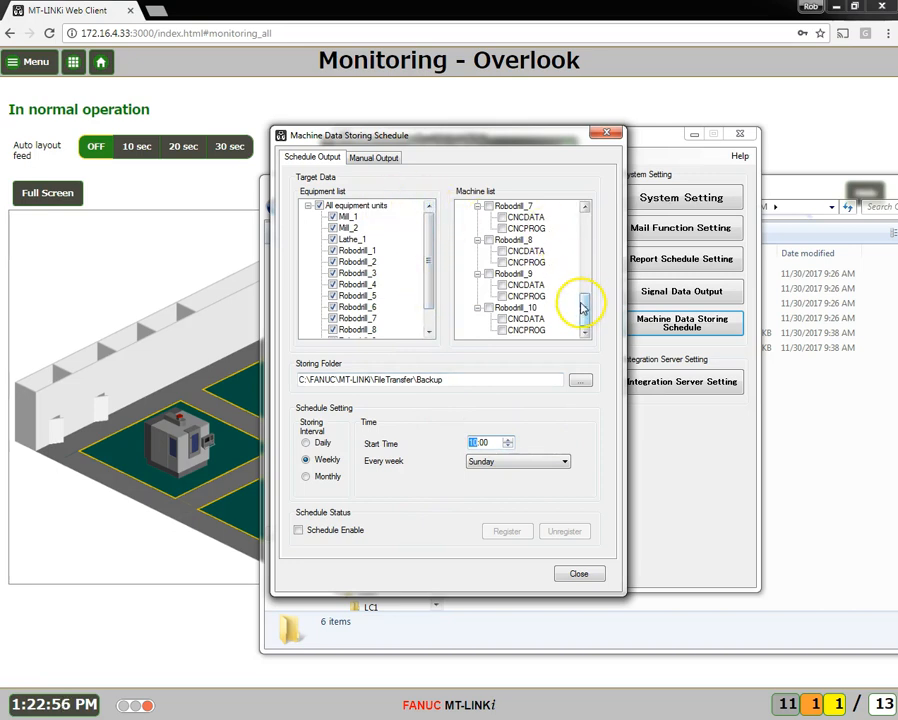
Include the CNCDATA and CNCPROG data of all machines and register the storing schedule
left_click_drag(582, 308, 584, 212)
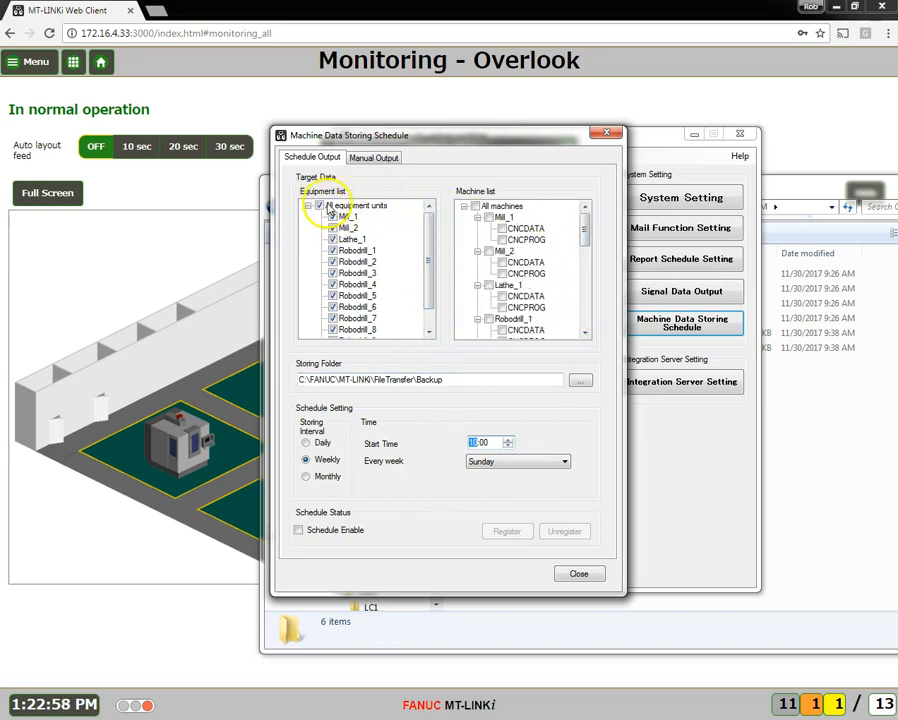
left_click(475, 206)
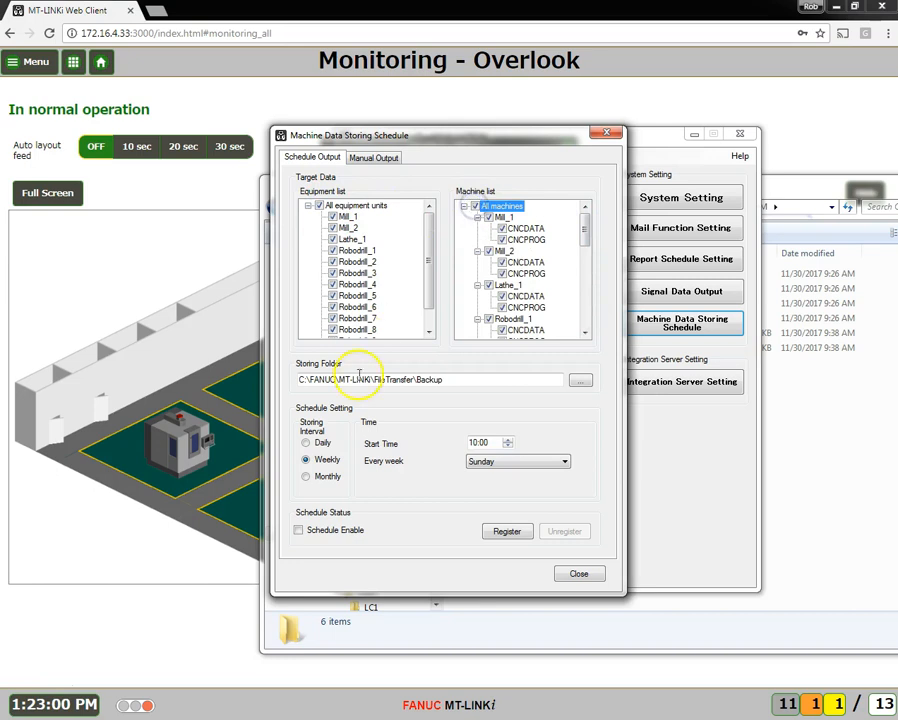
left_click(514, 536)
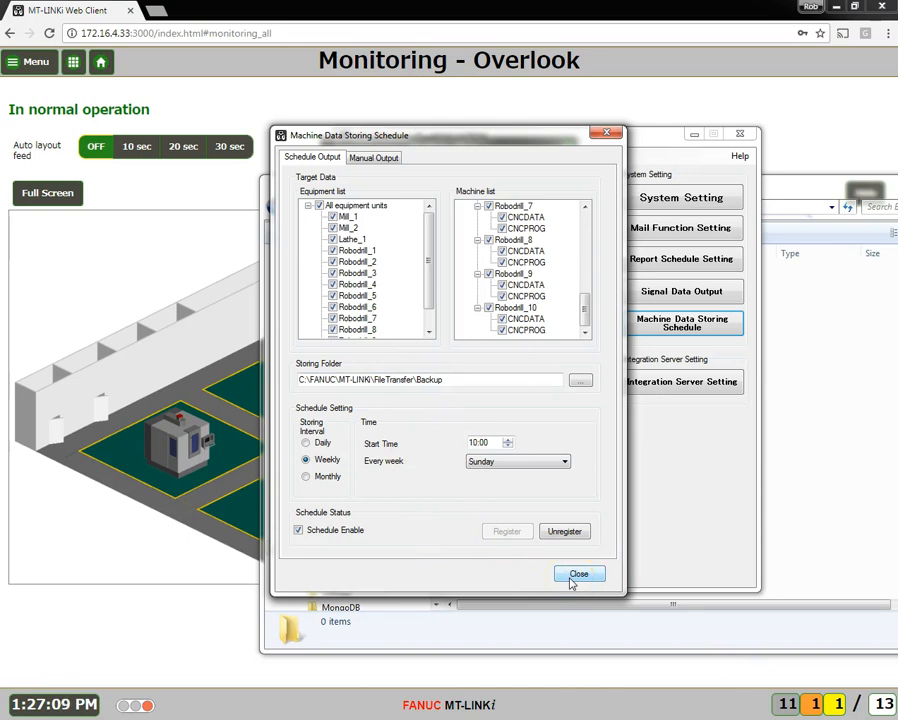
Switch to manual output and choose only Mill_2 as the equipment to back up
left_click(387, 158)
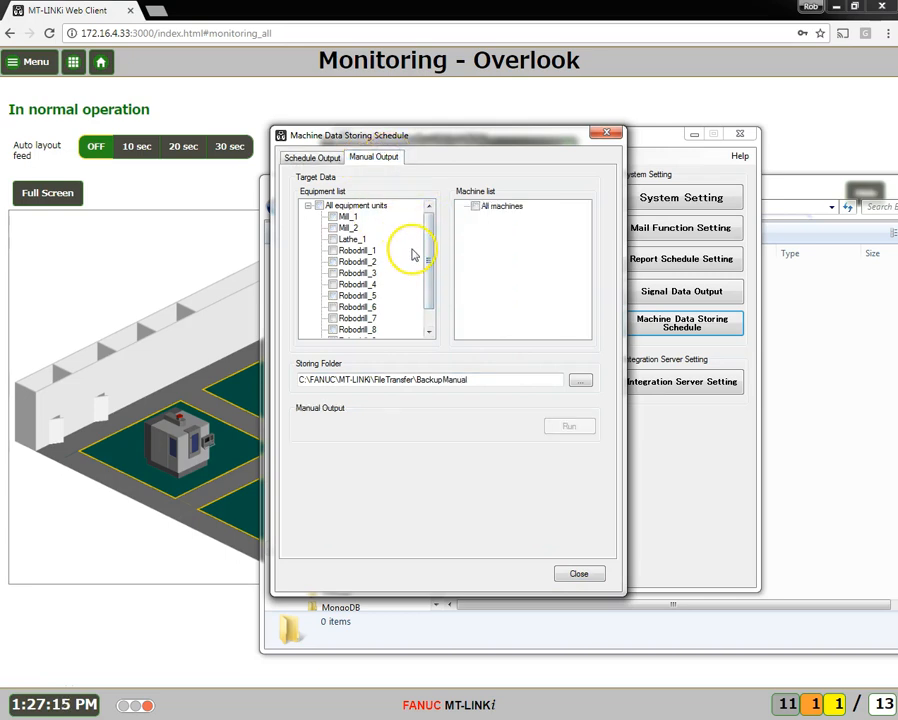
left_click(334, 251)
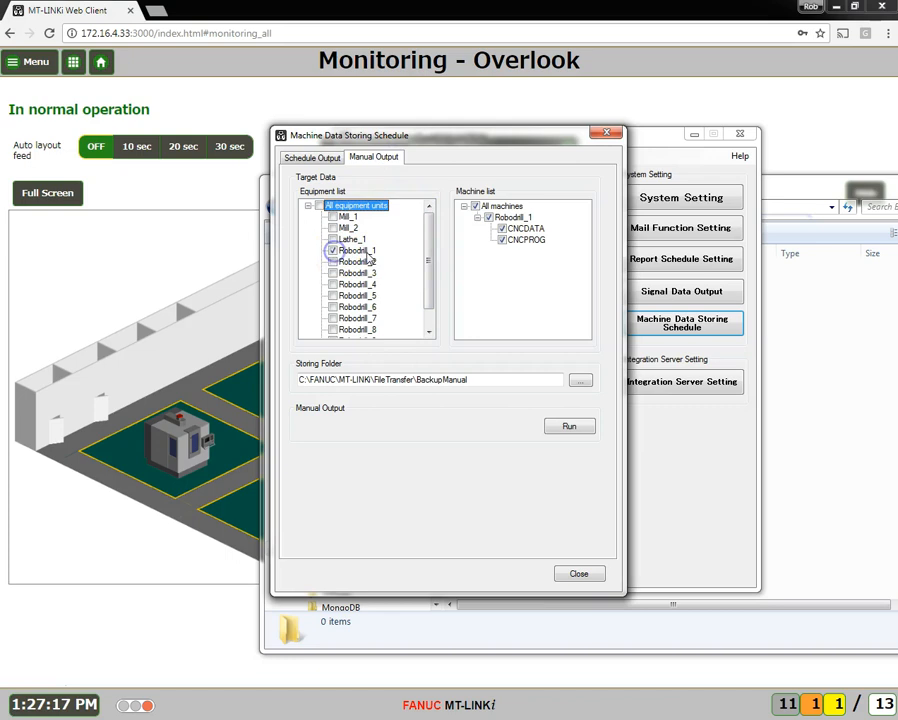
left_click(334, 250)
left_click(333, 228)
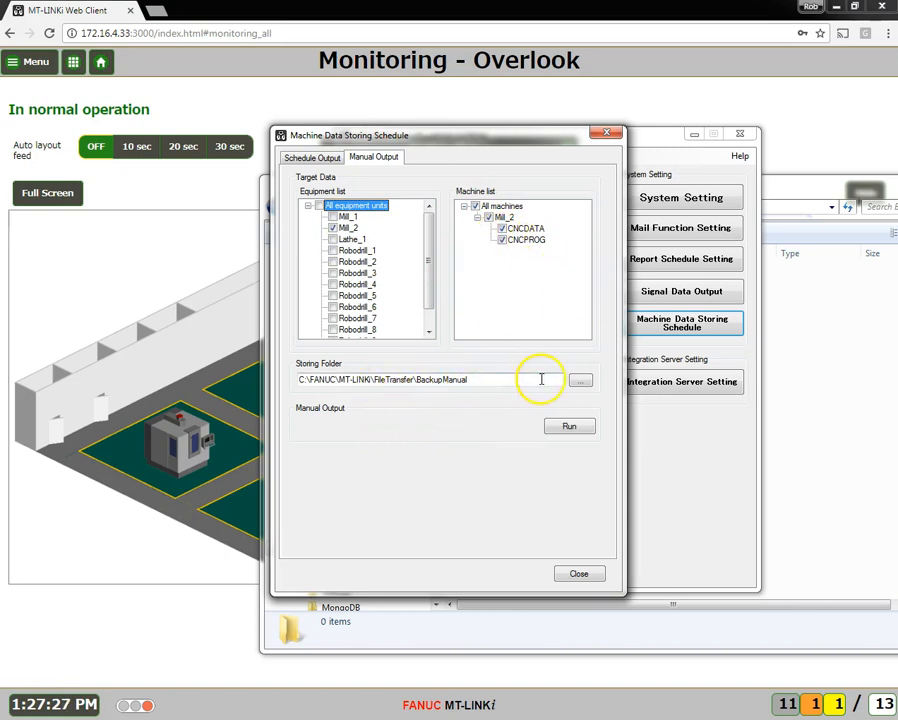
left_click(581, 380)
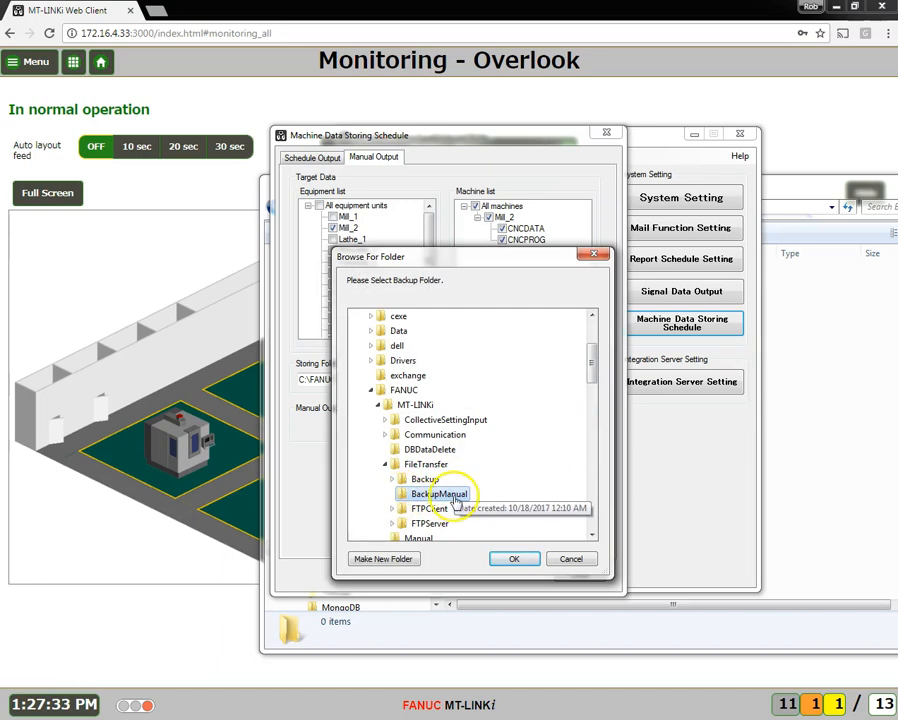
left_click(571, 563)
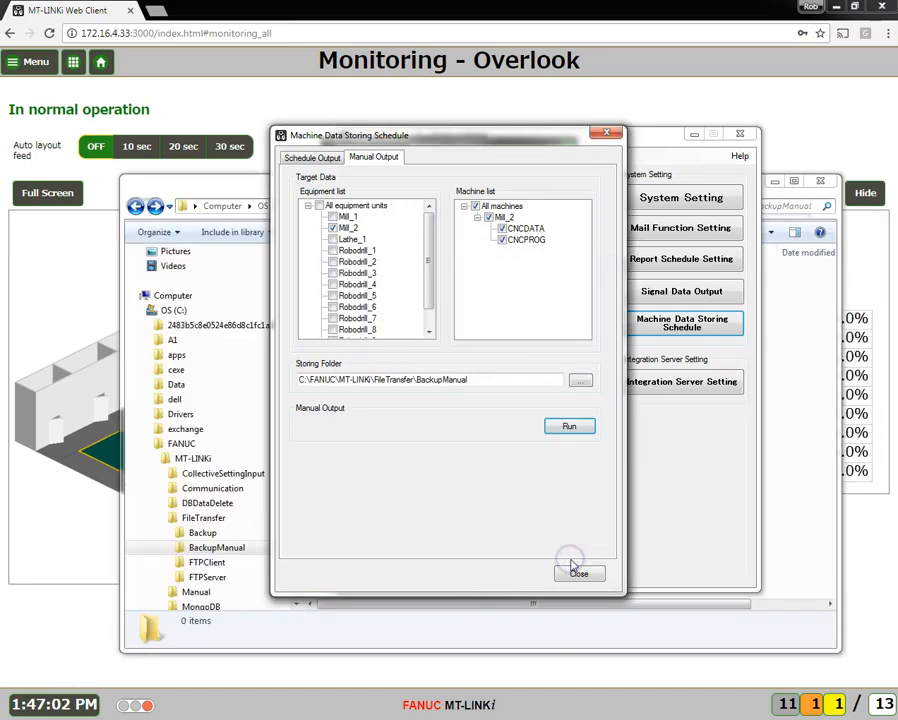
left_click(578, 574)
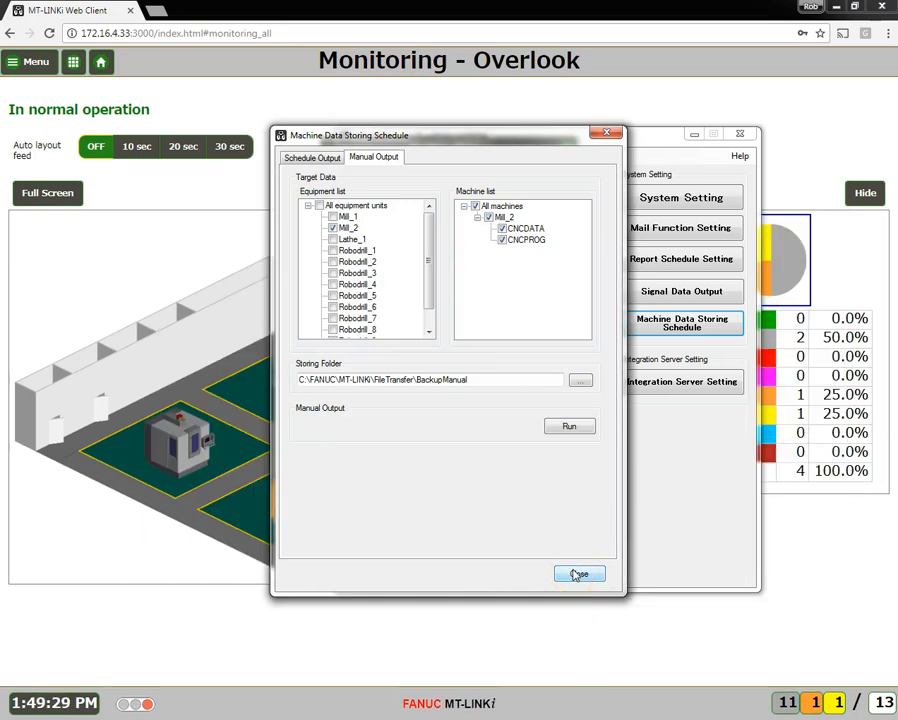
Run the manual output of Mill_2 to the BackupManual folder and acknowledge its completion
left_click(572, 427)
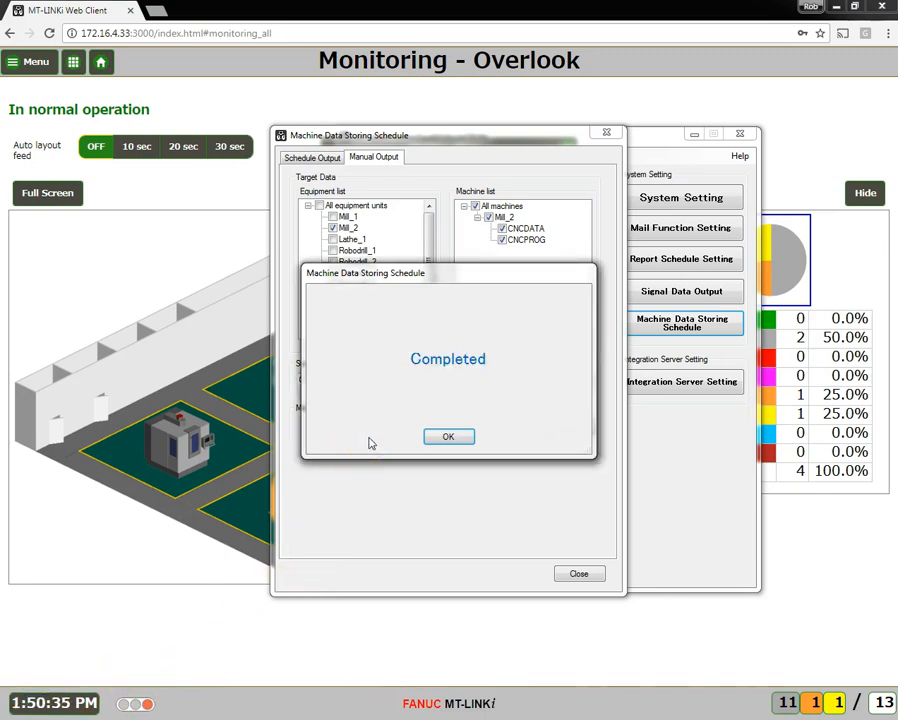
left_click(449, 437)
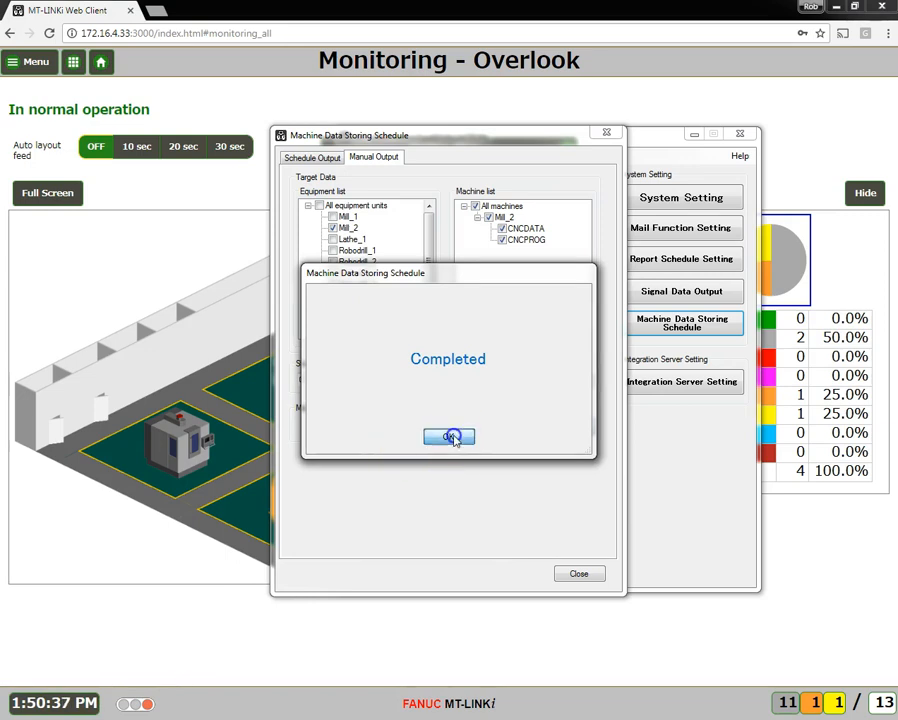
Bring up the BackupManual folder window and view the CNCDATA files of the Mill_2 backup
left_click_drag(897, 400, 602, 180)
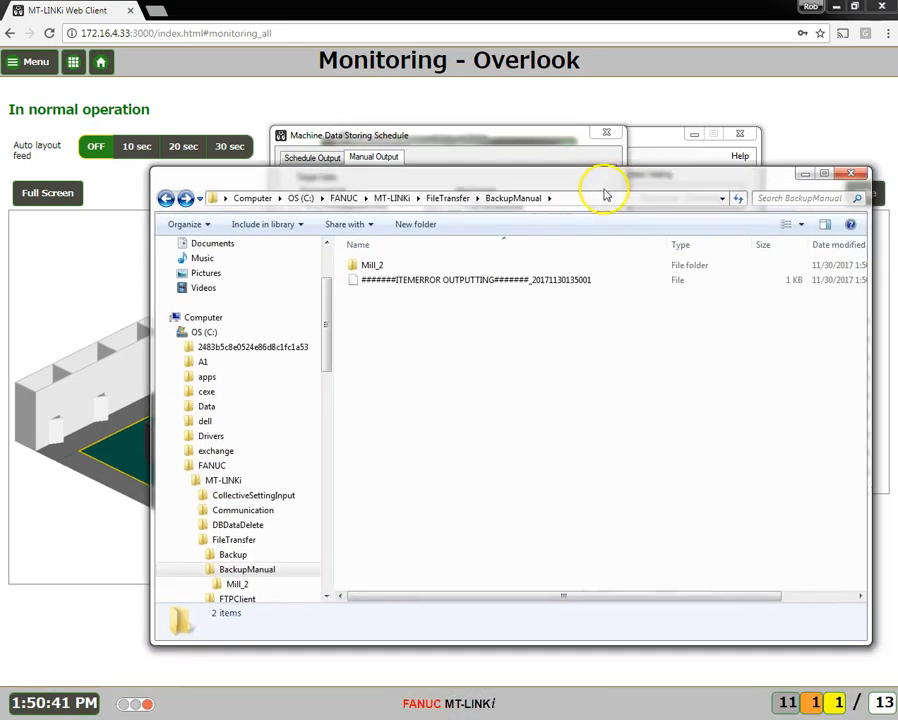
double_click(380, 266)
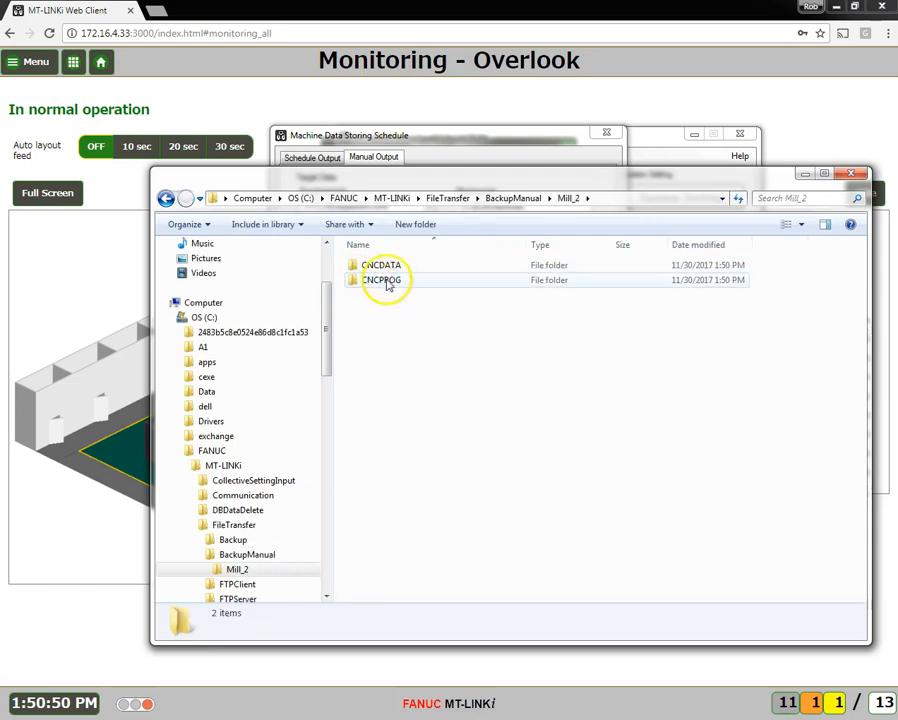
double_click(396, 267)
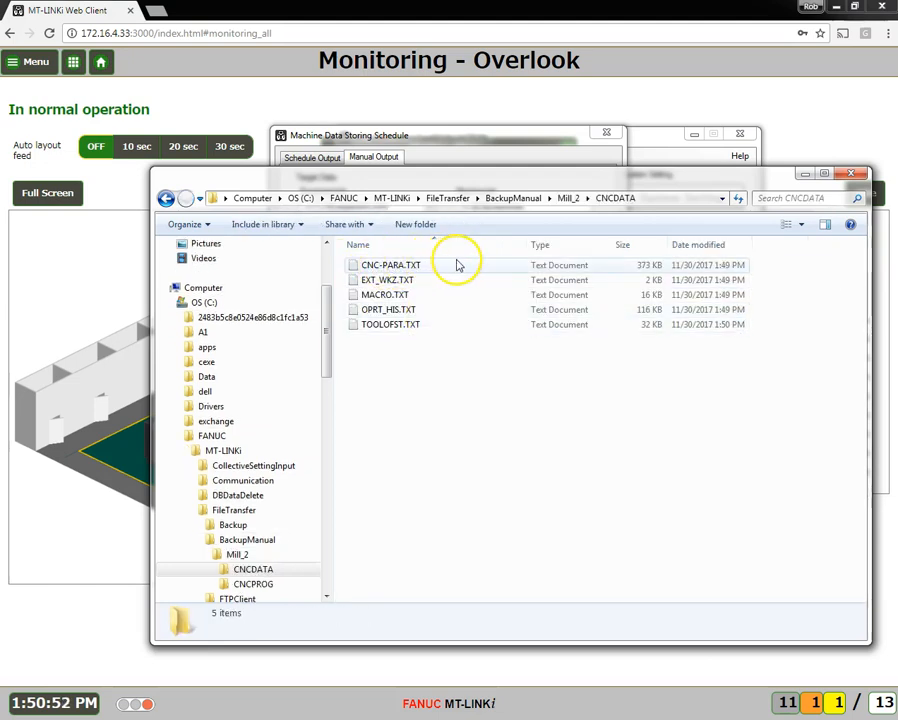
View the Mill_2 program backups in CNCPROG > CNC_MEM > USER > PATH1, ending back in the CNC_MEM folder
left_click(166, 198)
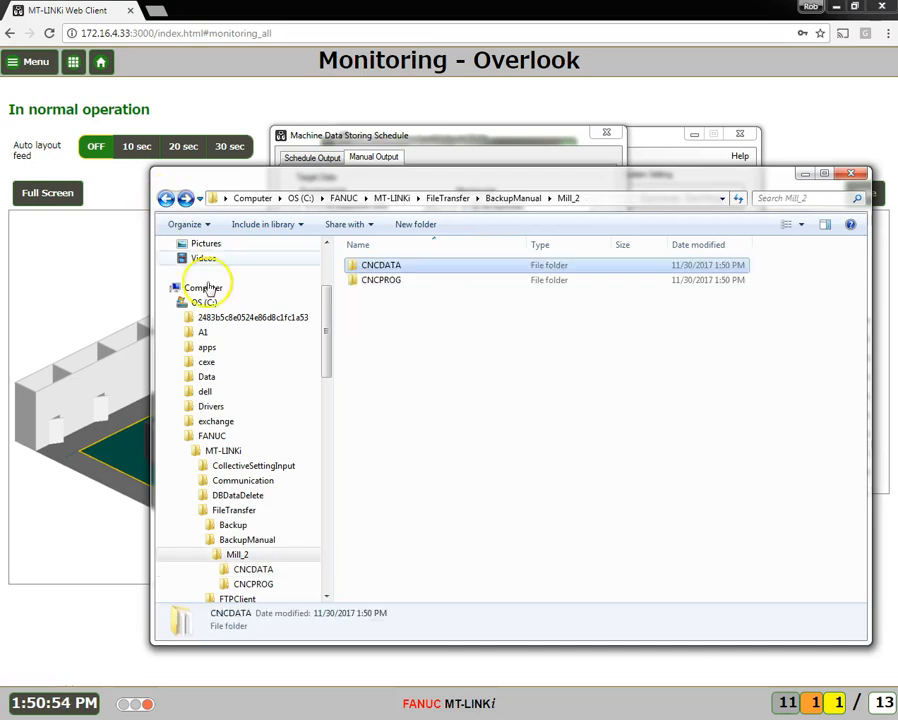
double_click(378, 280)
double_click(372, 266)
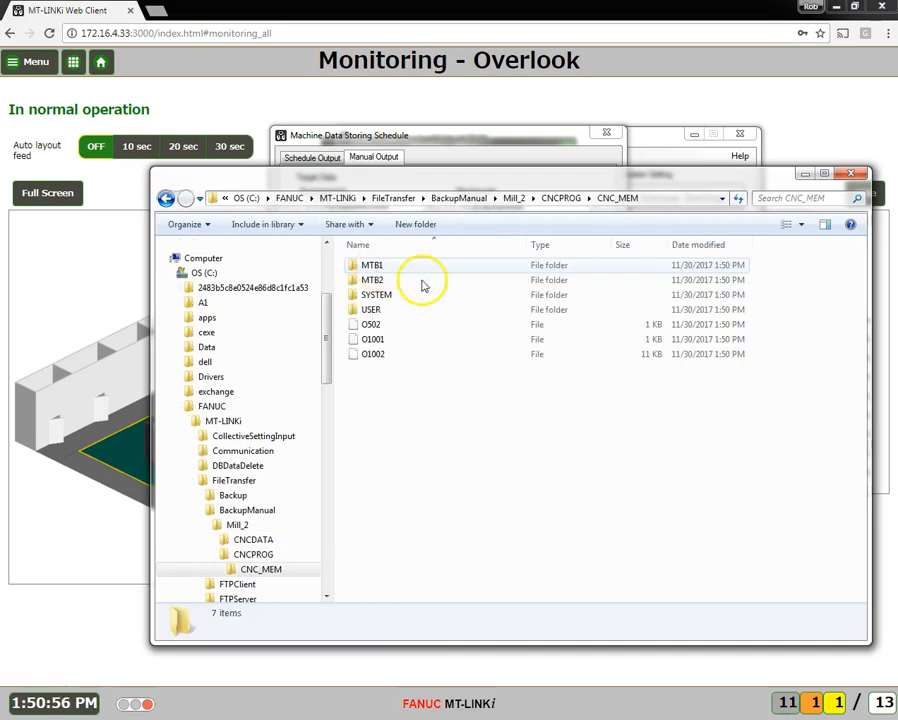
double_click(382, 308)
double_click(400, 310)
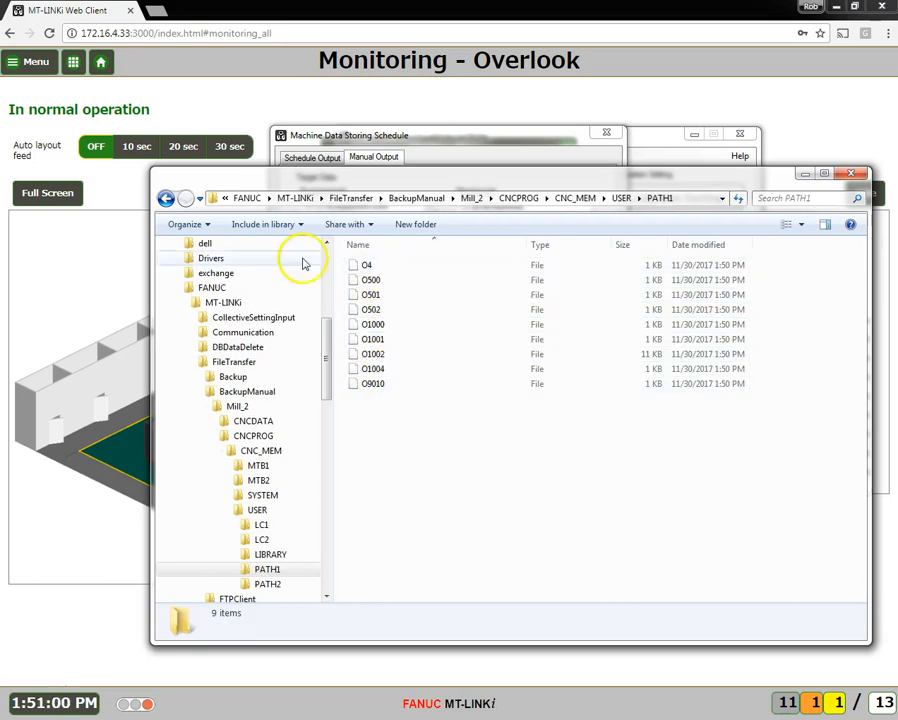
left_click(166, 199)
left_click(166, 199)
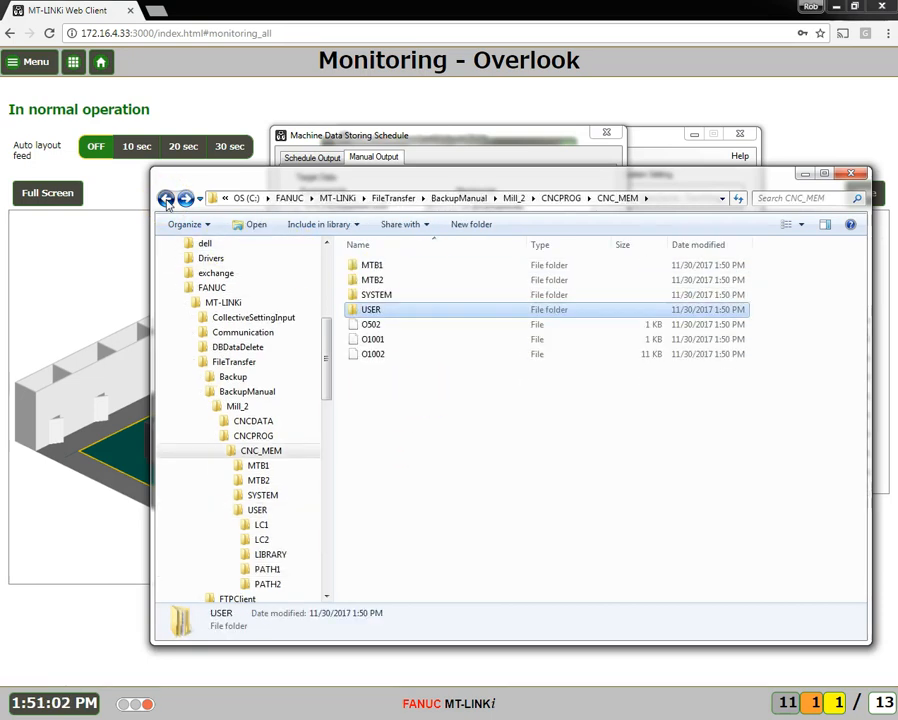
Return to the BackupManual folder, read the ITEMERROR OUTPUTTING file in WordPad and close it
left_click(166, 199)
left_click(166, 199)
left_click(166, 199)
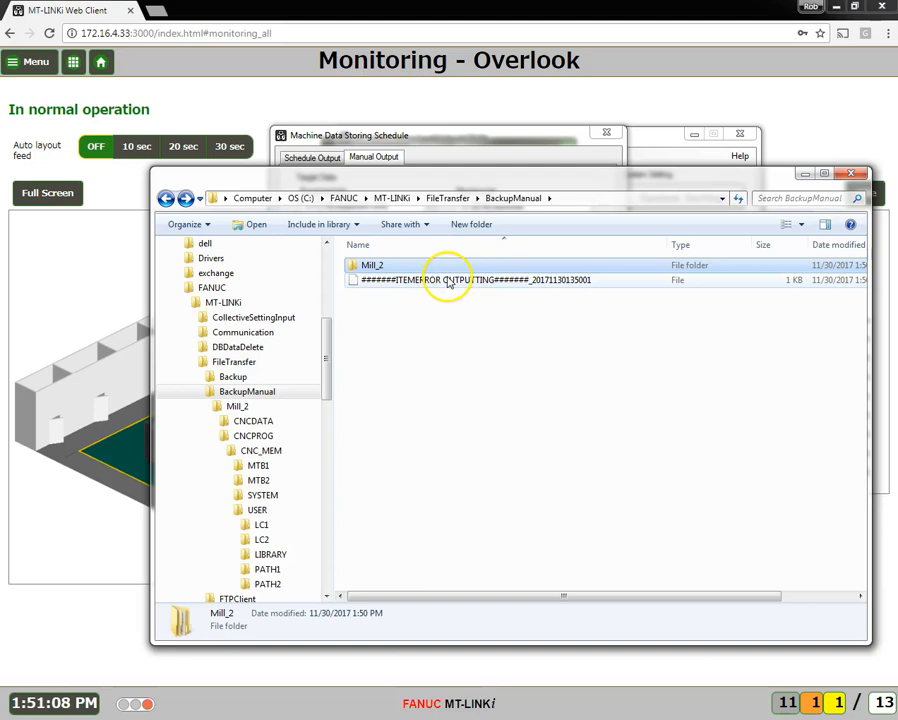
double_click(370, 280)
scroll(537, 340, "down", 2)
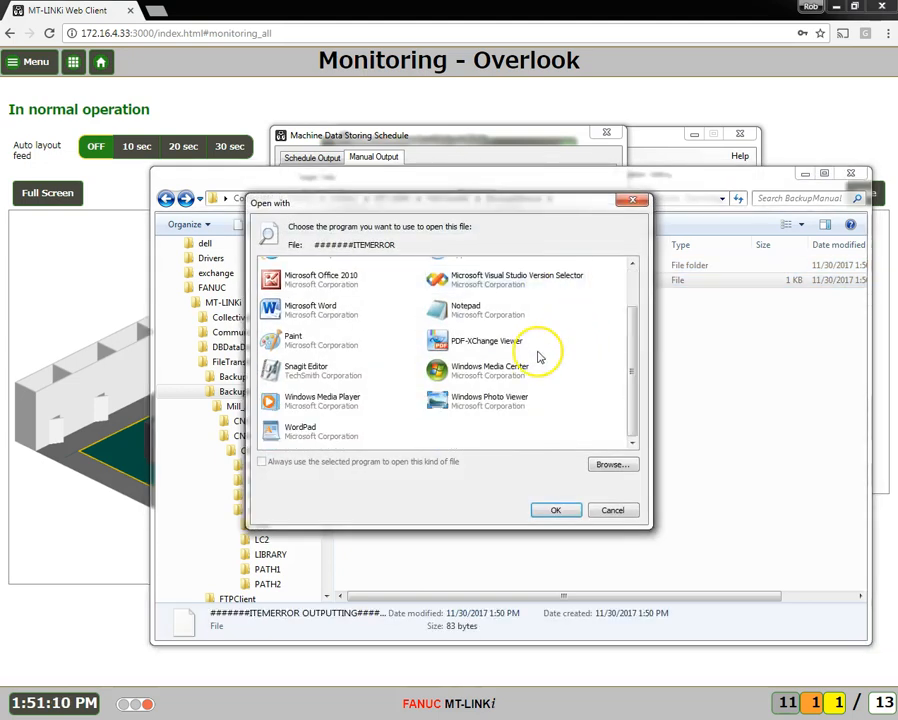
left_click(295, 430)
left_click(562, 511)
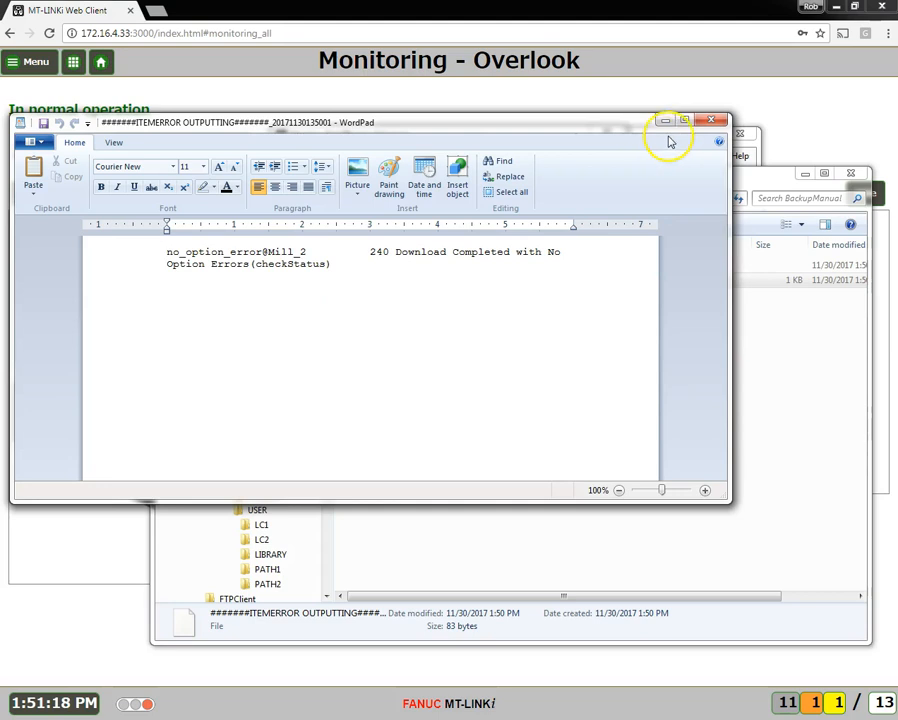
left_click(710, 120)
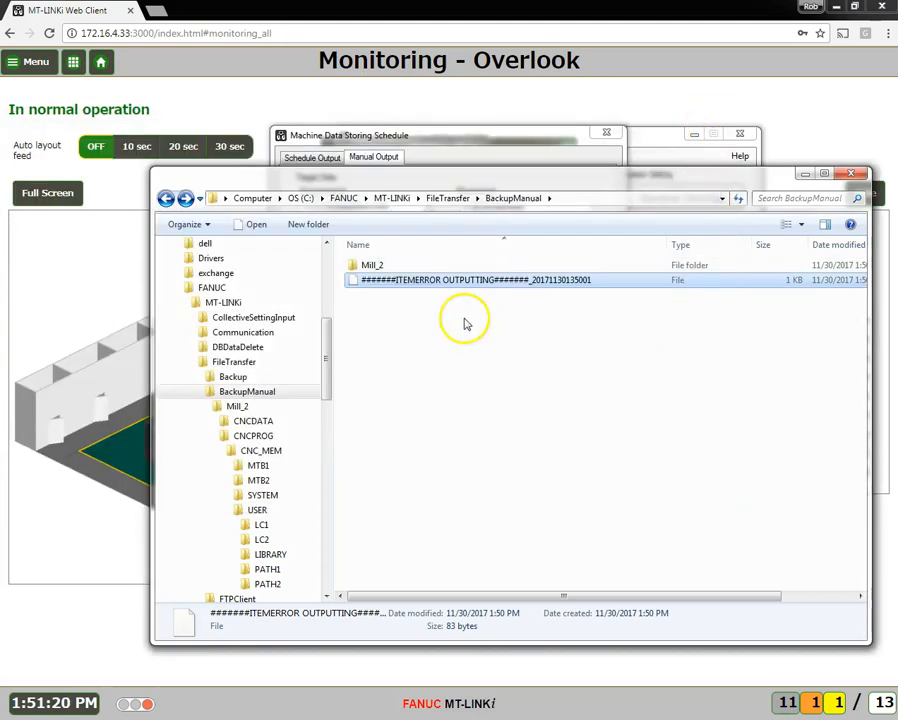
Check the CNCDATA files in the Mill_2 backup folder again and return to the BackupManual folder
double_click(375, 264)
left_click(389, 271)
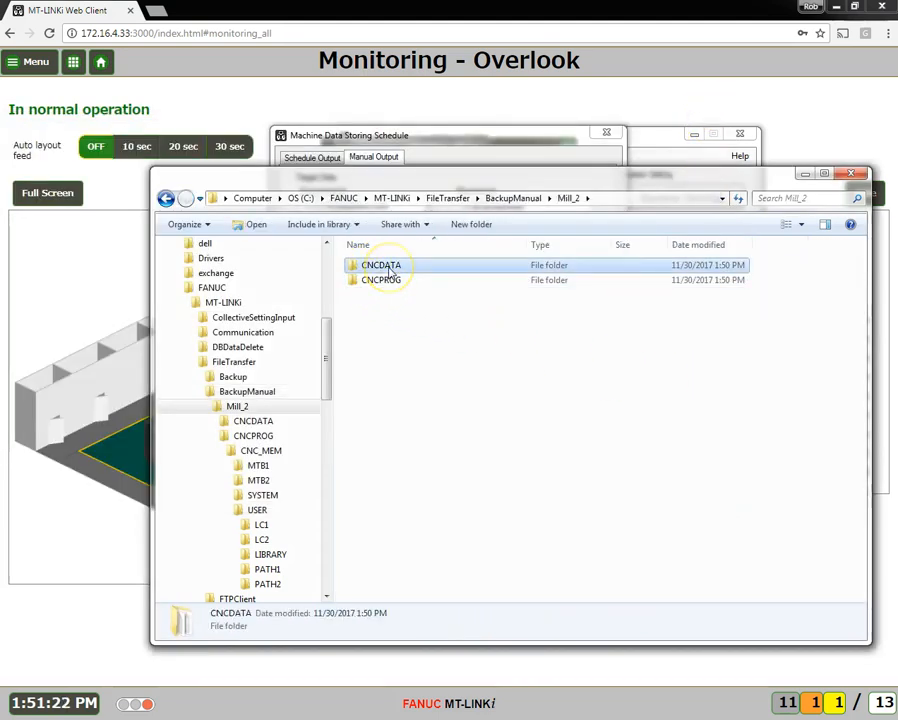
double_click(389, 268)
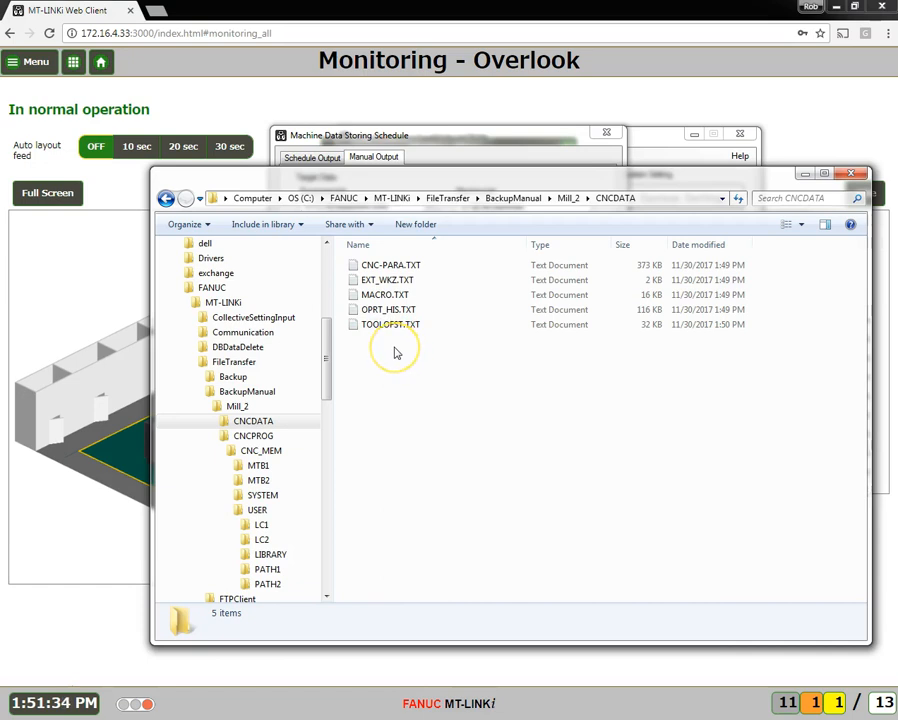
left_click(166, 198)
left_click(166, 198)
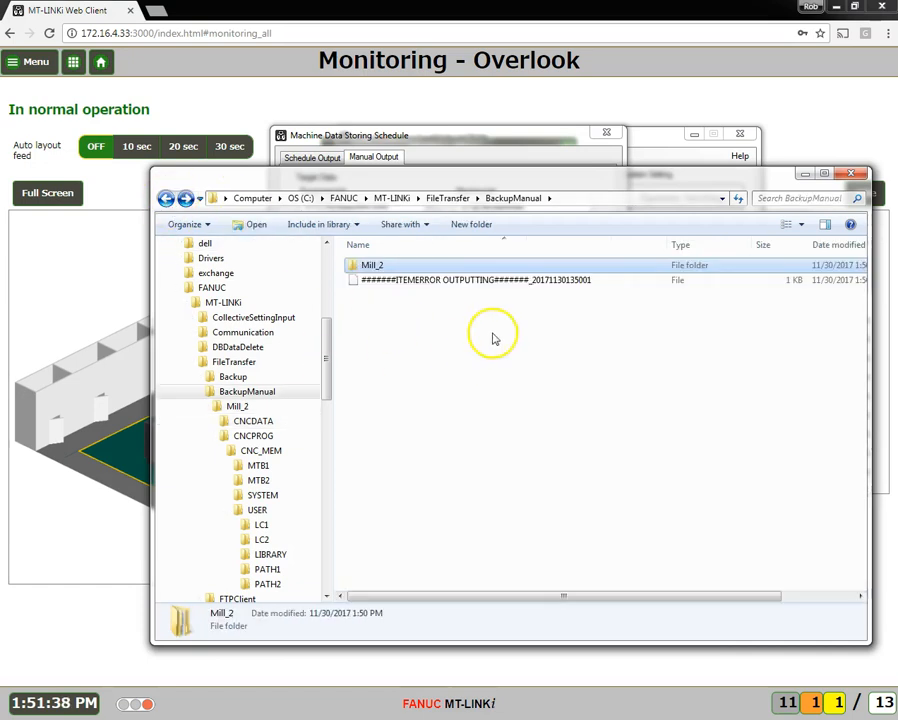
double_click(472, 281)
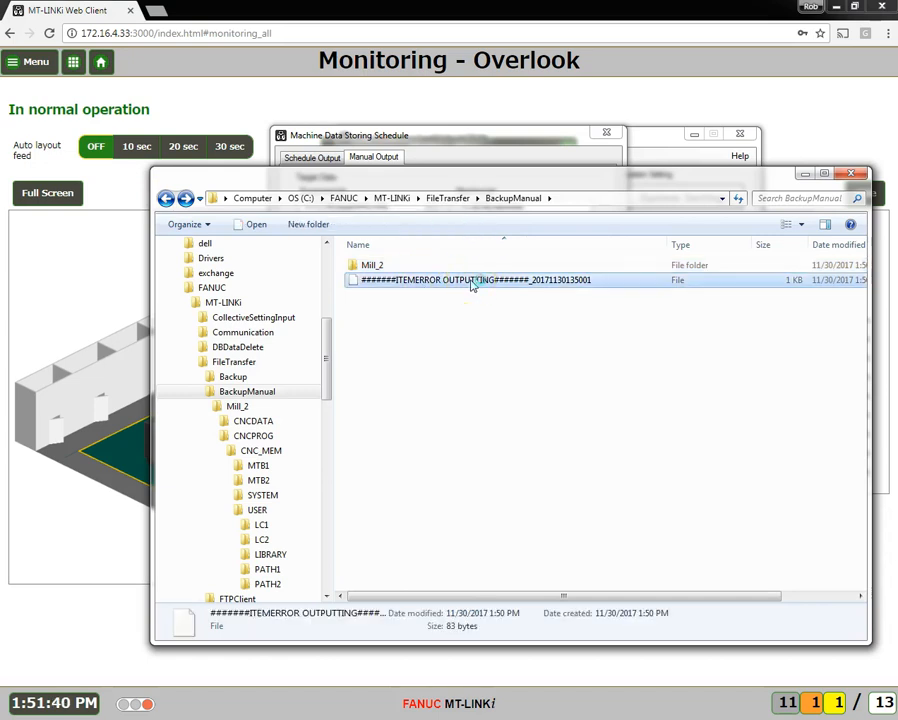
scroll(526, 406, "down", 3)
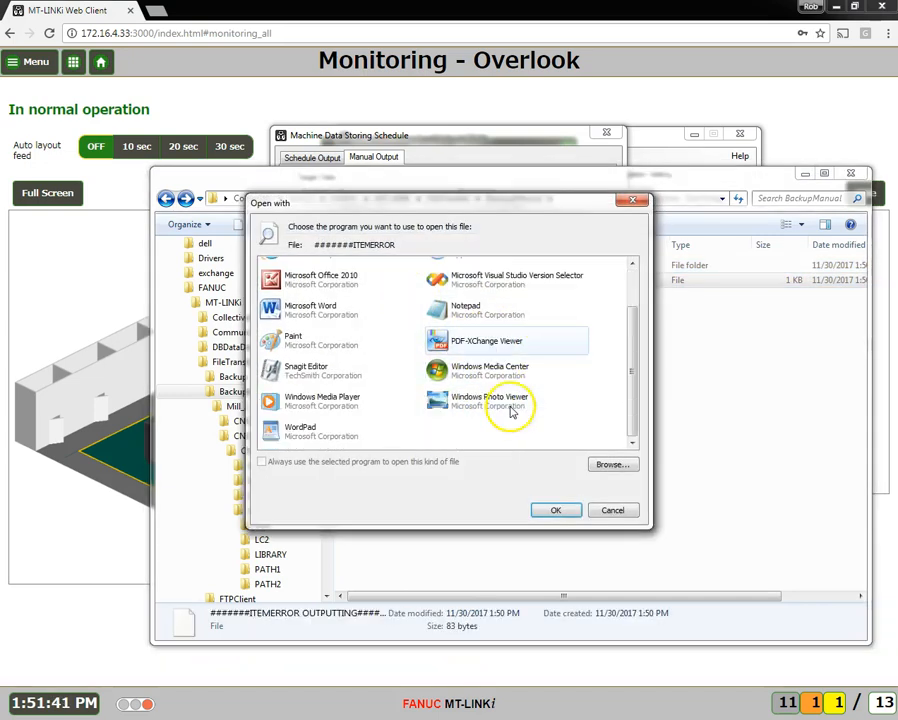
left_click(612, 510)
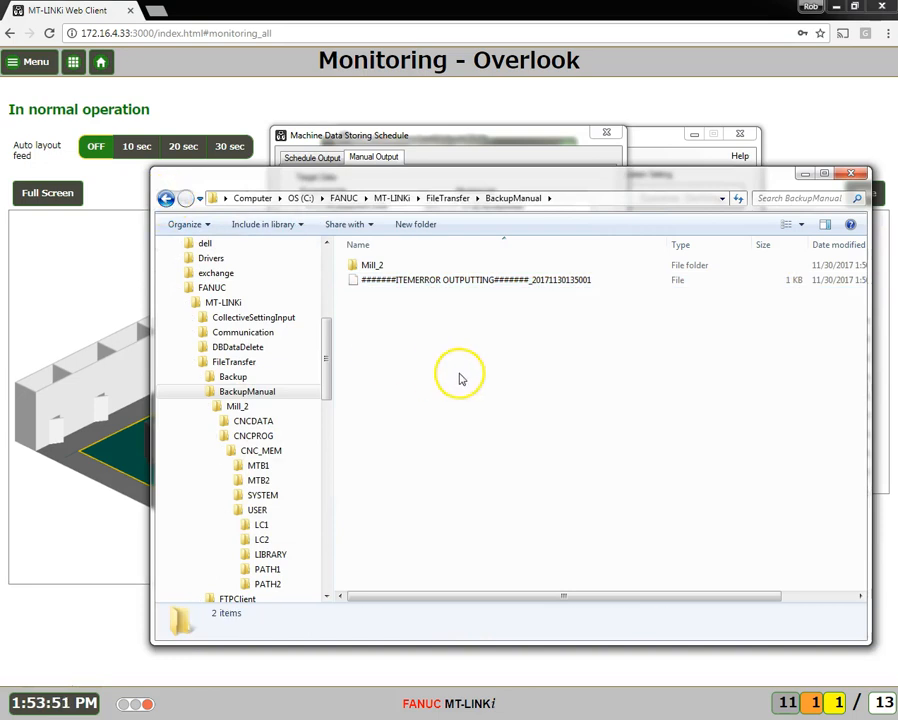
Move the BackupManual window clear of the Machine Data Storing Schedule dialog, then reposition and close that dialog
left_click_drag(702, 176, 721, 508)
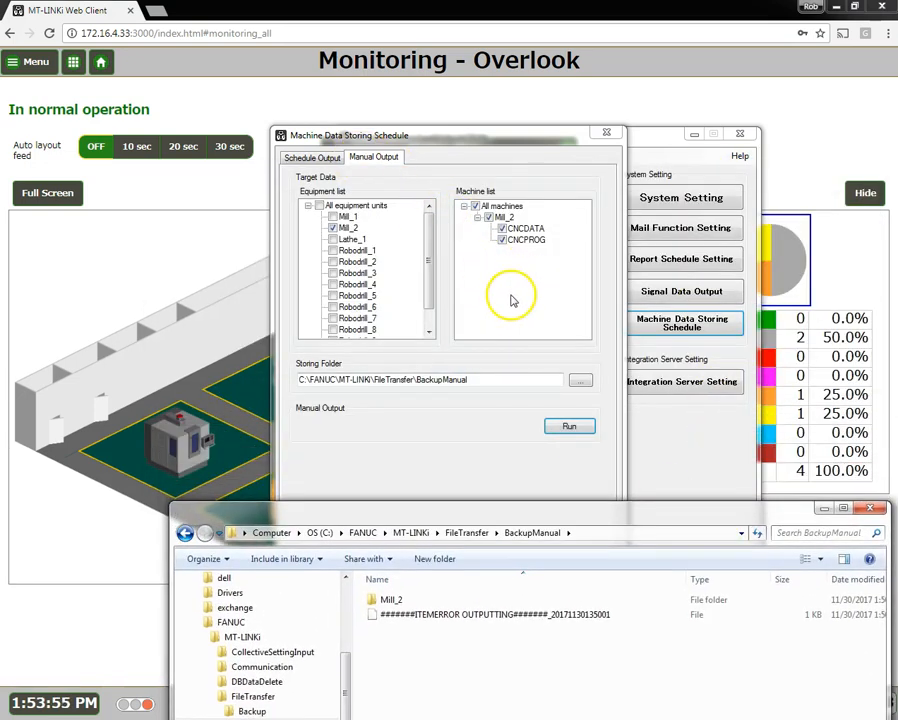
left_click_drag(517, 138, 483, 97)
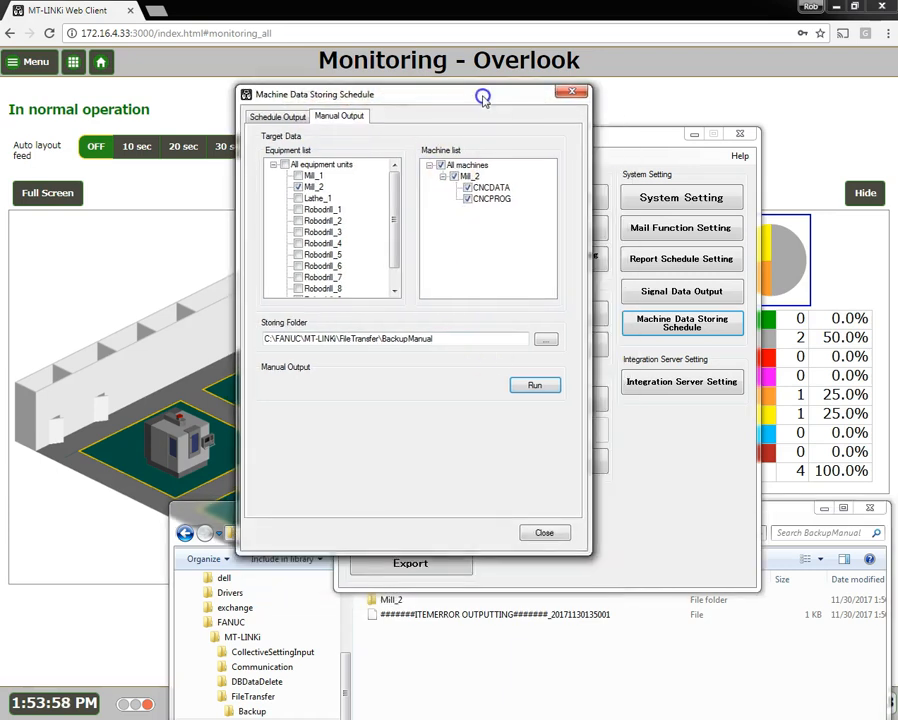
left_click(540, 534)
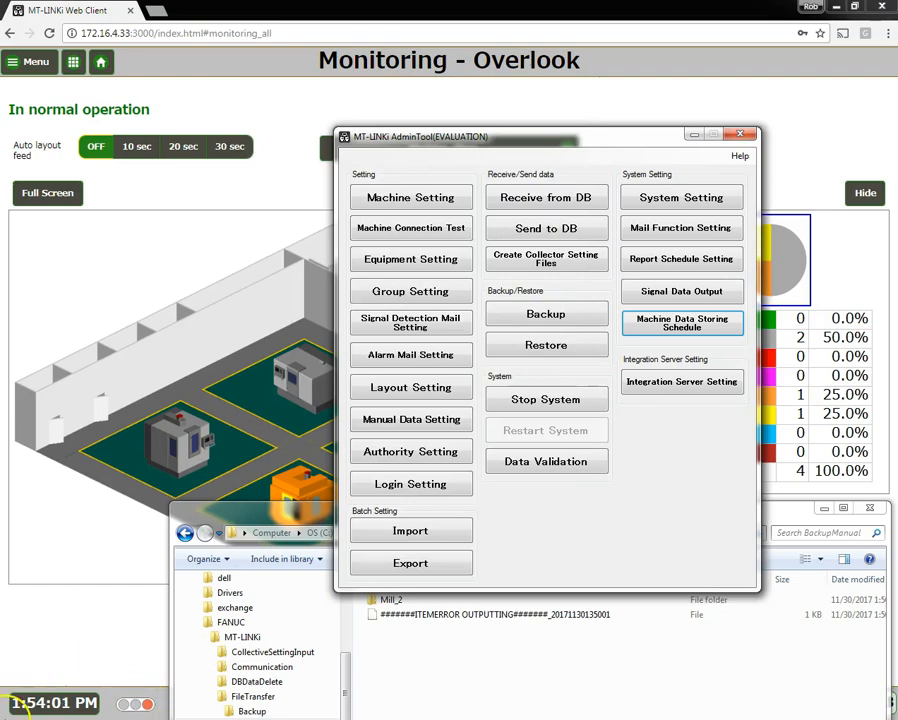